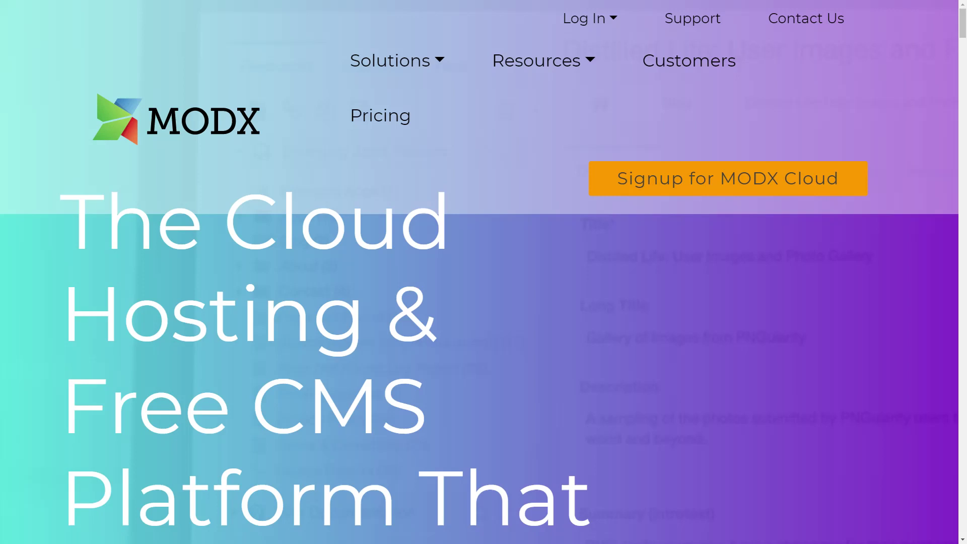
# Step: Start the MODX Cloud Studio plan signup and look over the empty Create Your Account form
pyautogui.click(723, 192)
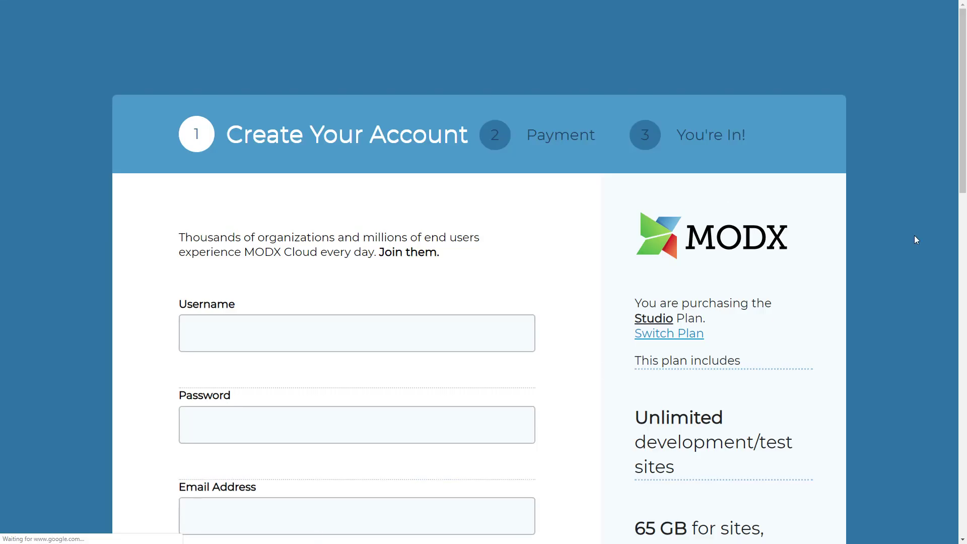
pyautogui.scroll(-4, 962, 216)
pyautogui.scroll(-2, 962, 216)
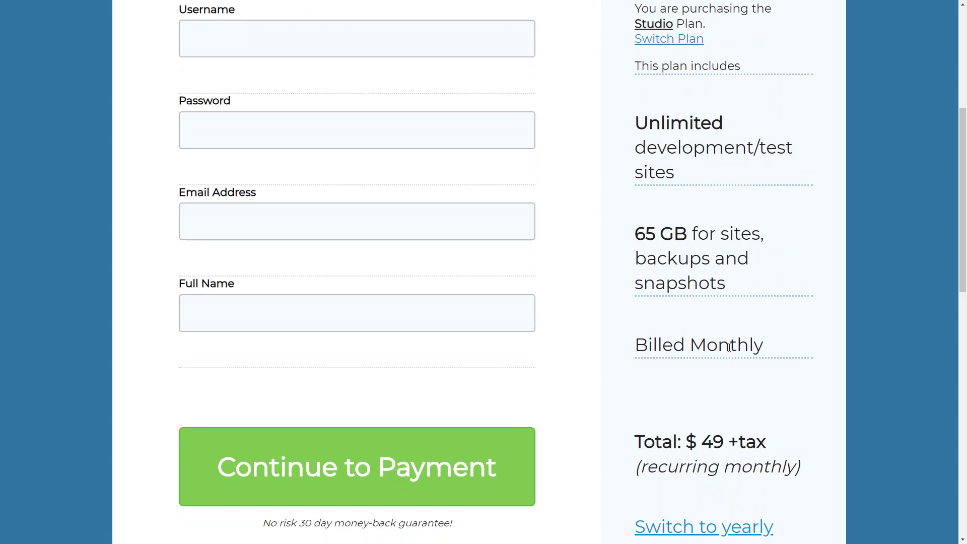
pyautogui.scroll(1, 964, 253)
pyautogui.scroll(2, 964, 252)
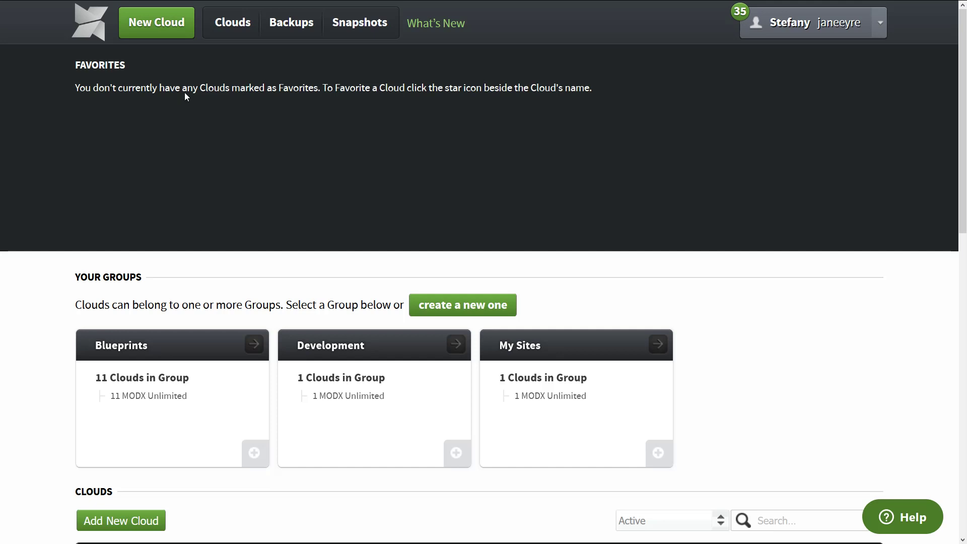
# Step: Begin a new MODX cloud from the dashboard's New Cloud button
pyautogui.click(162, 31)
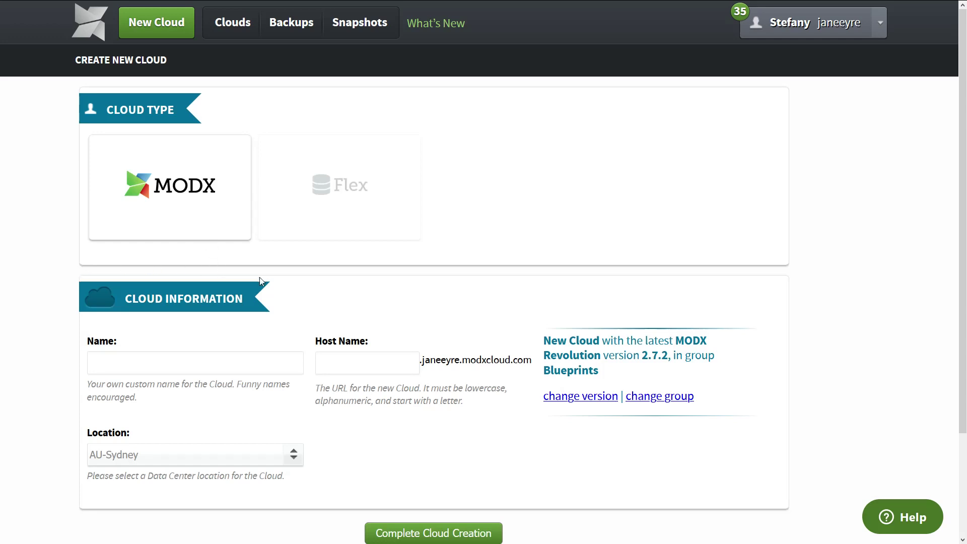
pyautogui.click(373, 210)
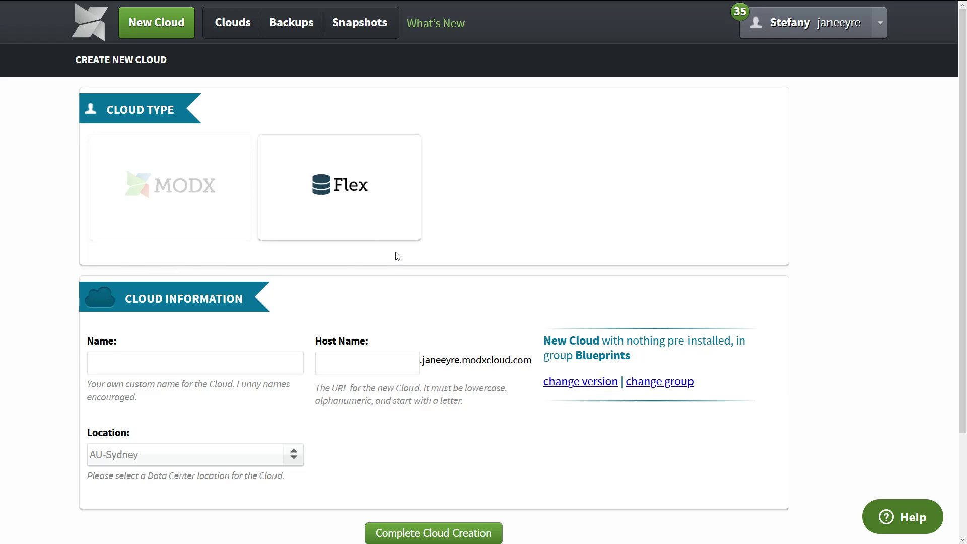
pyautogui.click(181, 209)
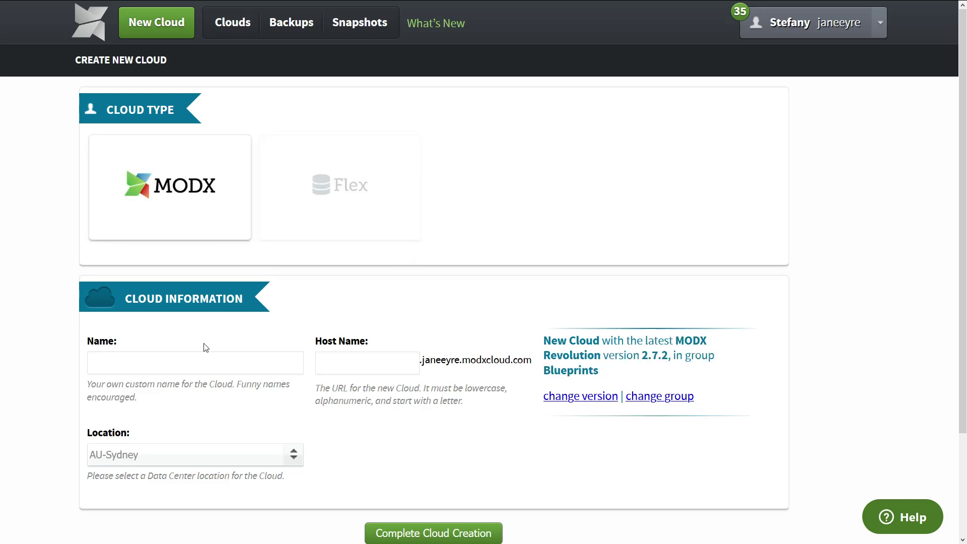
pyautogui.click(204, 363)
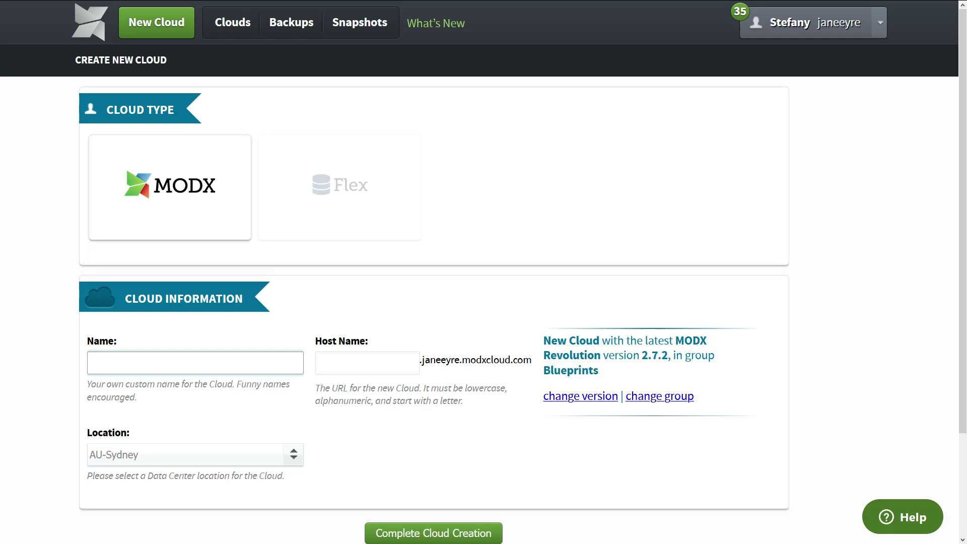
# Step: Name the cloud 'Furbaby MODx' and set its location to US-Texas
pyautogui.write('Furbaby MO')
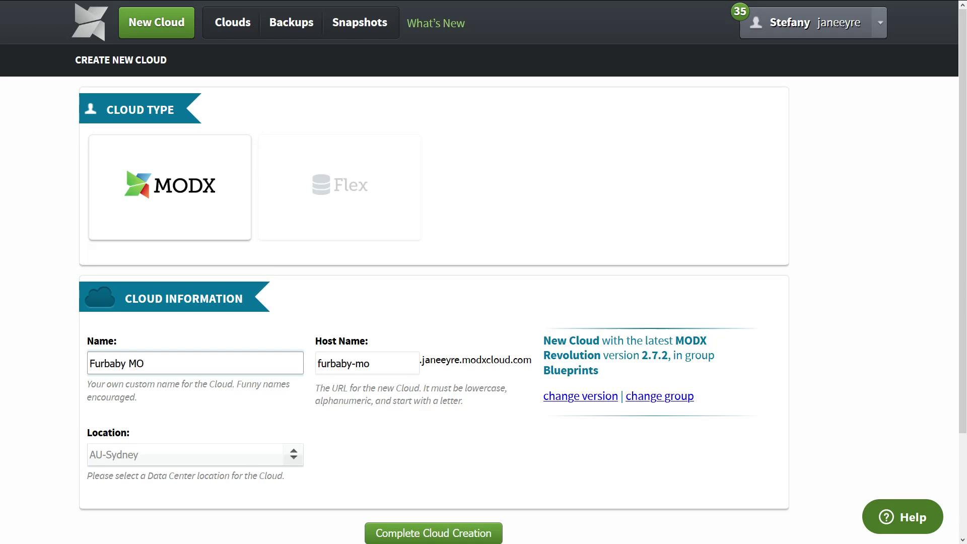
pyautogui.write('Dx')
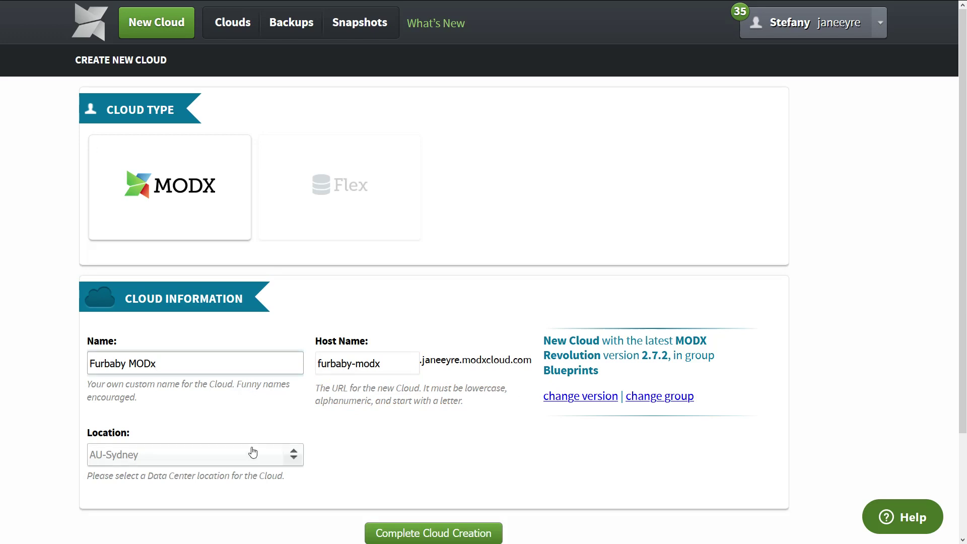
pyautogui.click(270, 458)
pyautogui.click(276, 462)
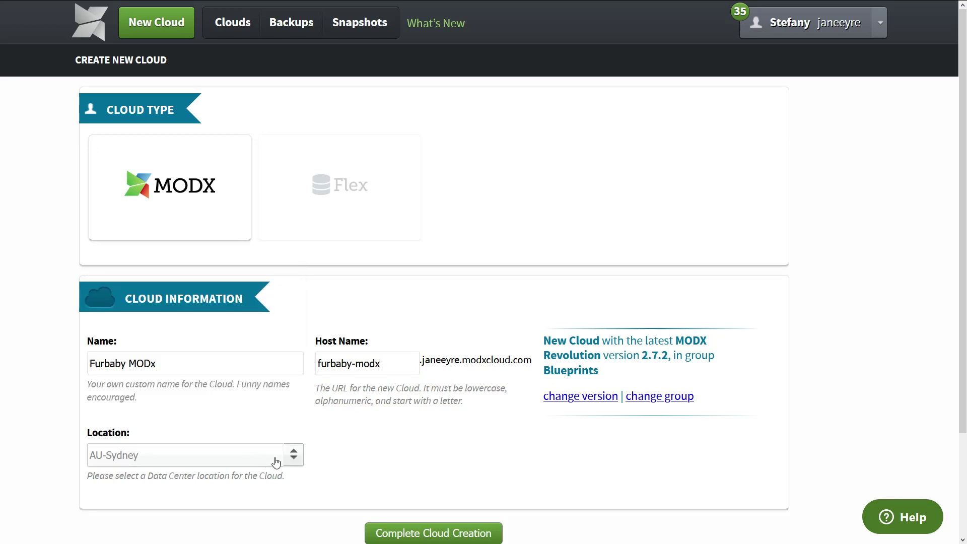
pyautogui.click(276, 462)
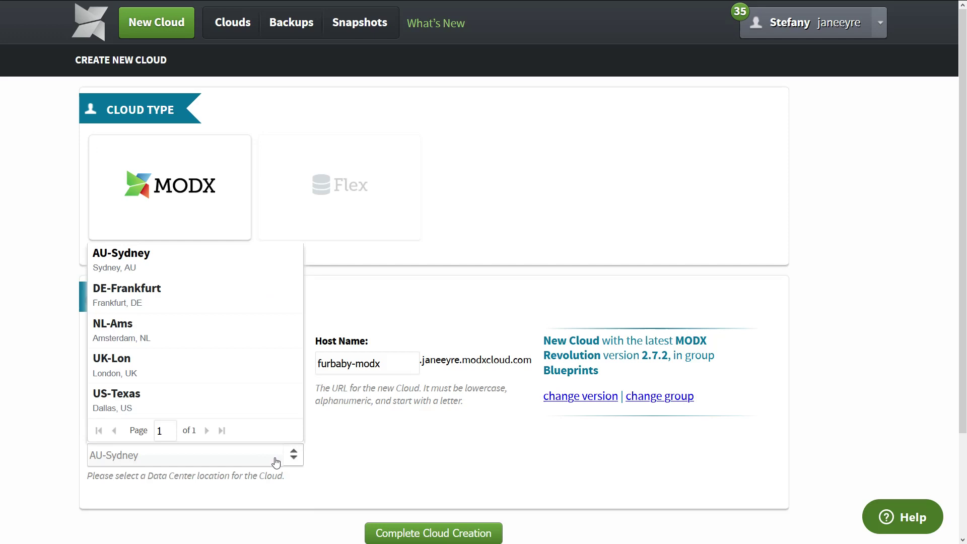
pyautogui.click(232, 401)
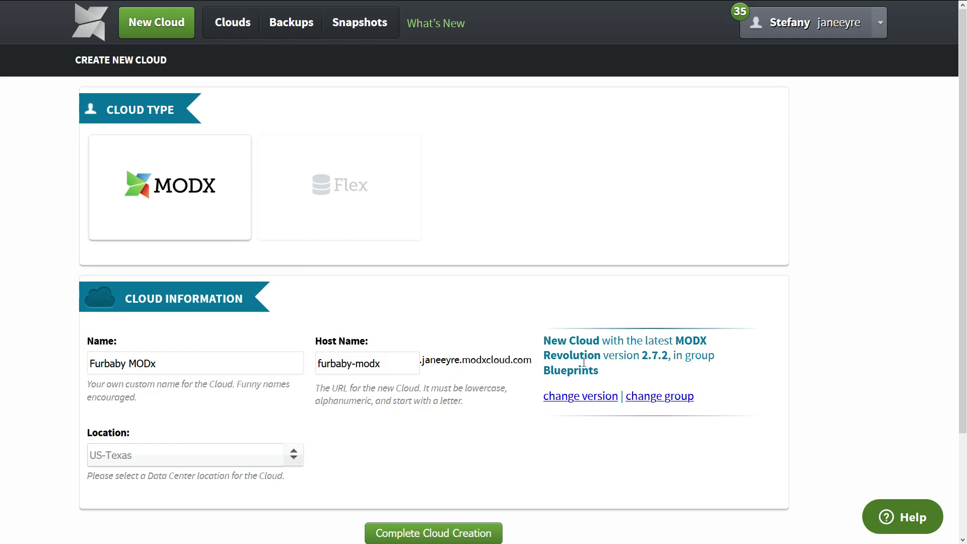
# Step: Assign the cloud to the Development group
pyautogui.click(660, 397)
pyautogui.scroll(-4, 298, 401)
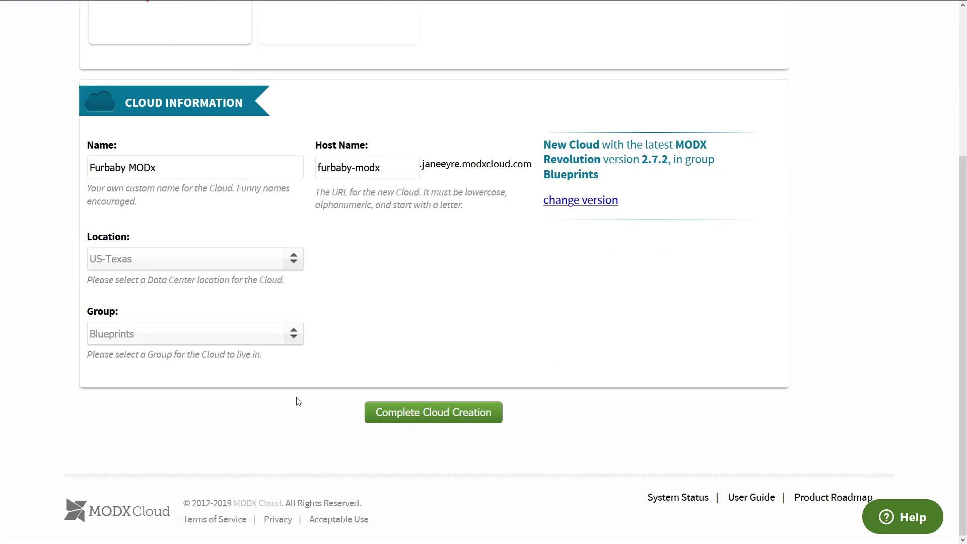
pyautogui.click(261, 333)
pyautogui.click(268, 342)
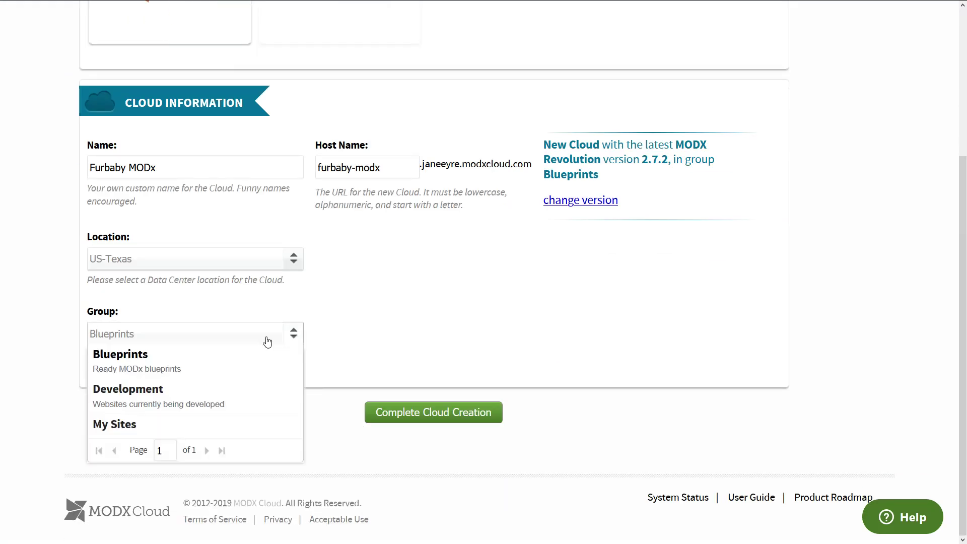
pyautogui.click(245, 402)
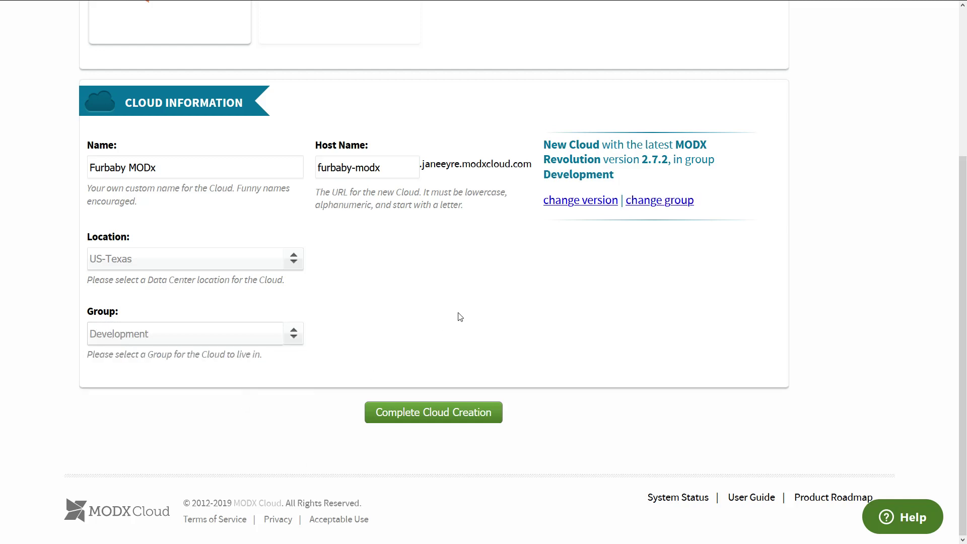
pyautogui.scroll(2, 460, 316)
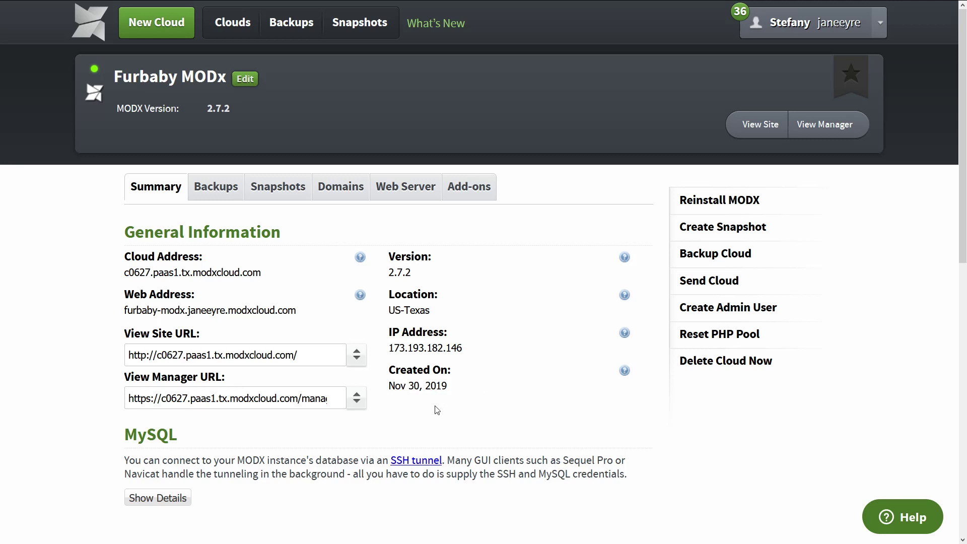
pyautogui.scroll(-1, 369, 381)
pyautogui.scroll(-4, 369, 381)
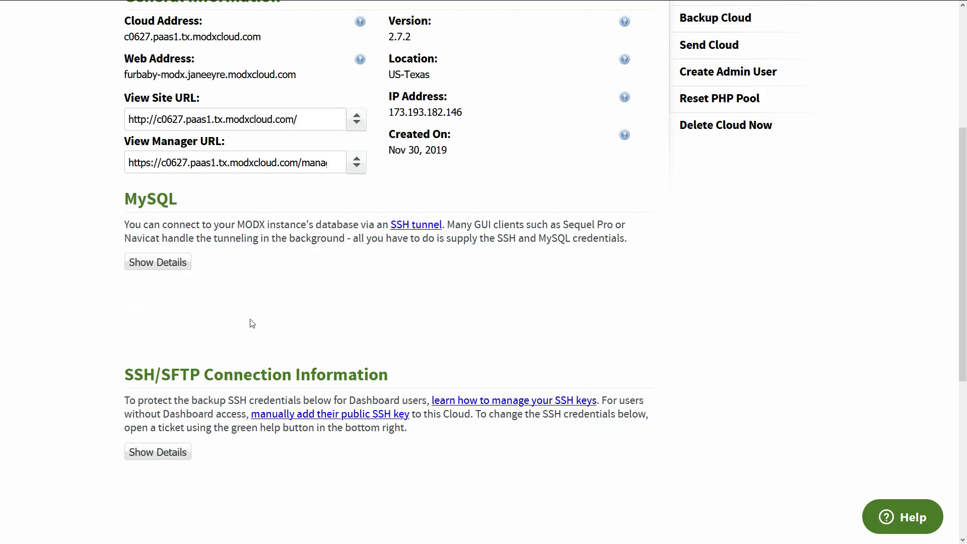
pyautogui.scroll(-5, 306, 324)
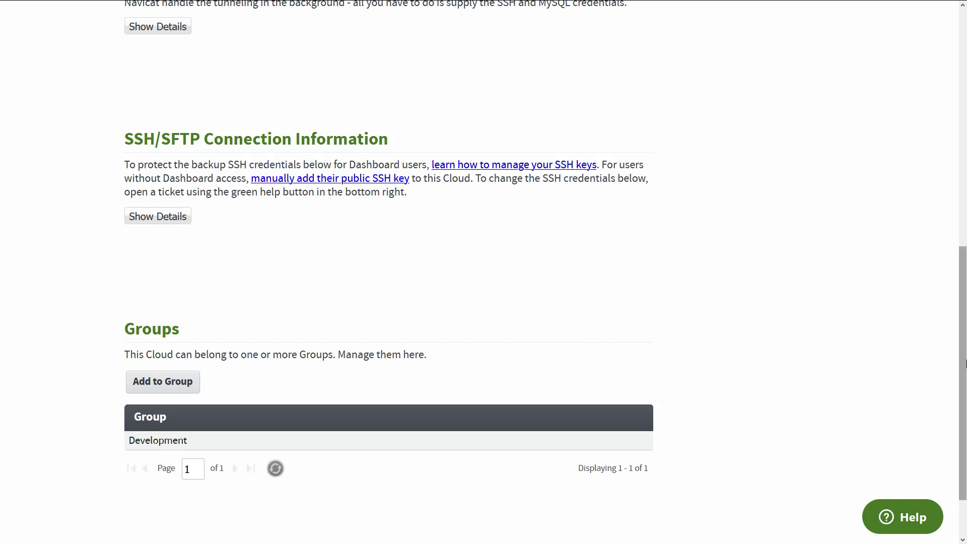
pyautogui.moveTo(964, 363); pyautogui.dragTo(963, 391)
pyautogui.press('Home')
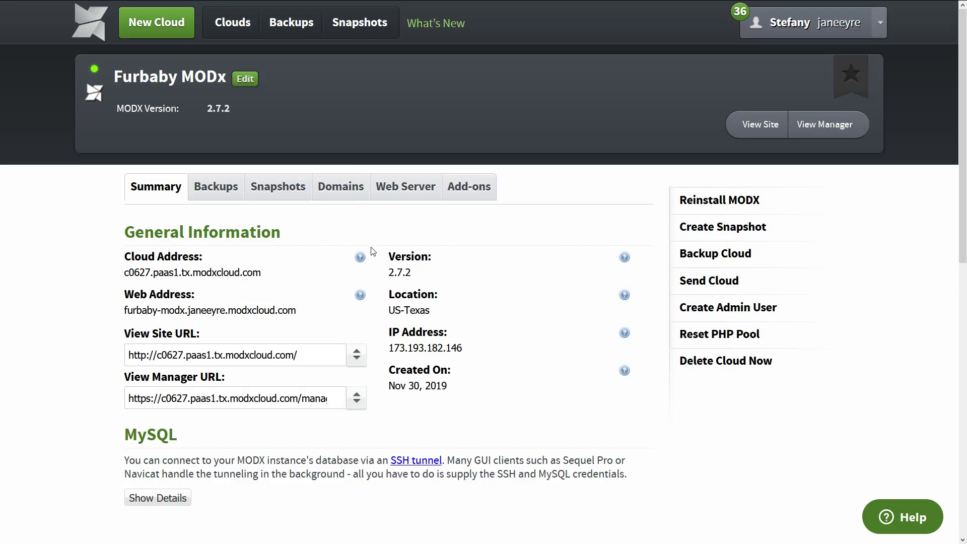
pyautogui.scroll(-2, 290, 249)
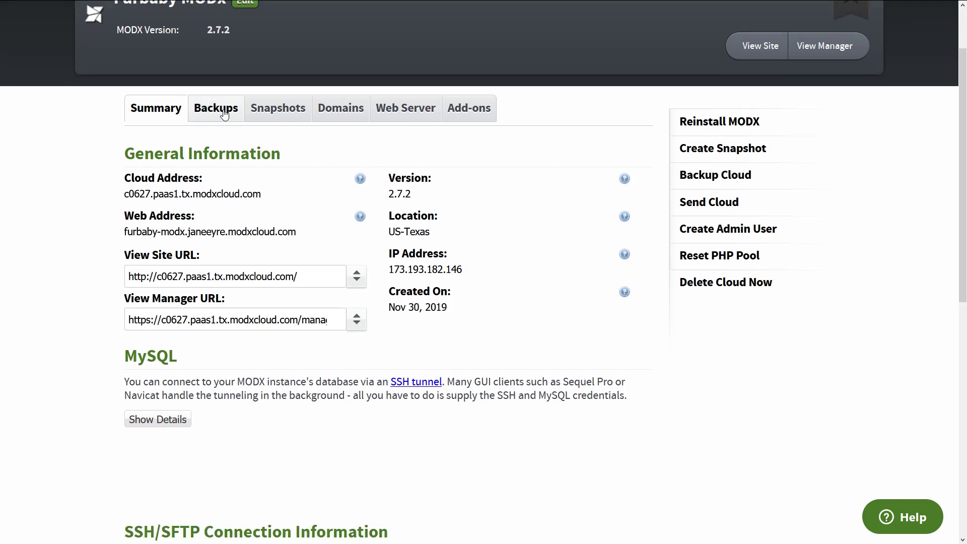
pyautogui.click(216, 106)
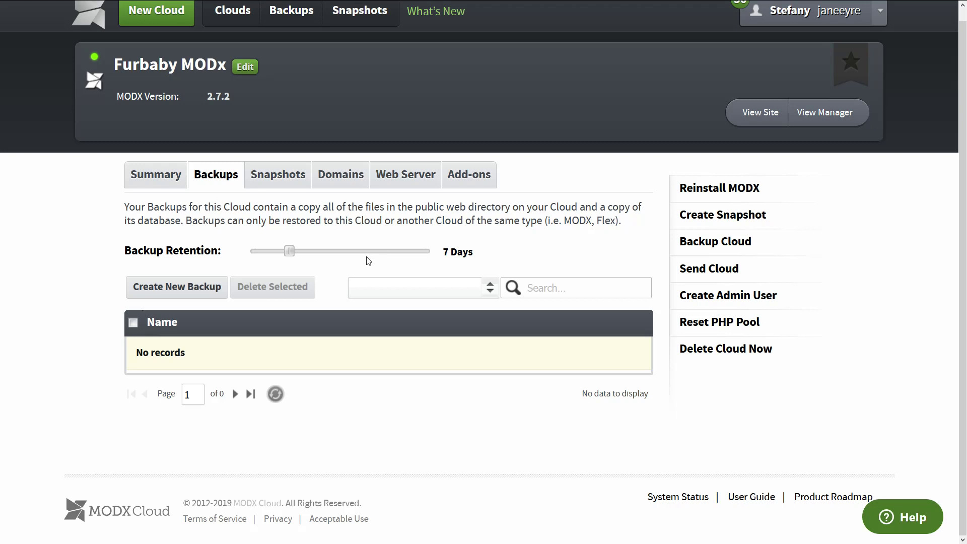
# Step: Look through Snapshots and Domains, then view the Web Server settings with PHP 7.1
pyautogui.click(280, 184)
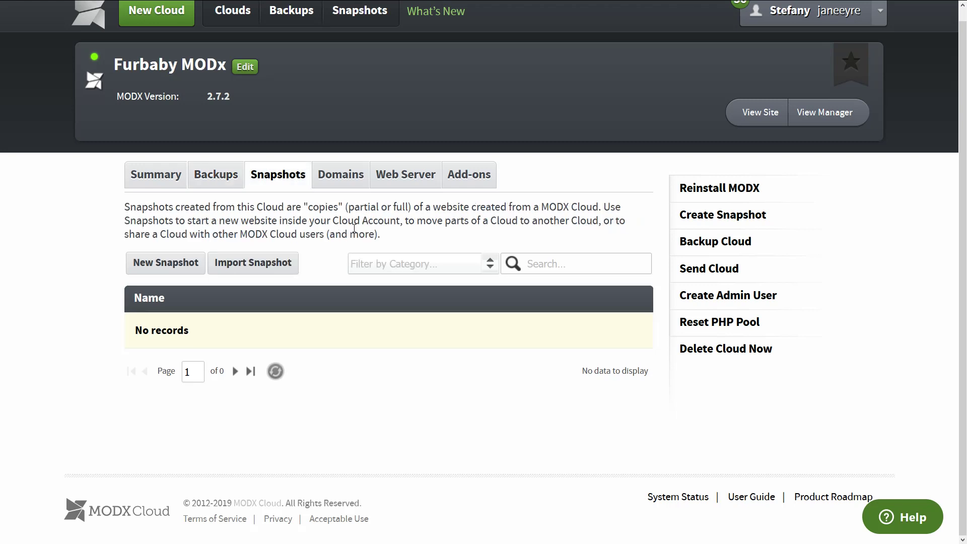
pyautogui.click(347, 182)
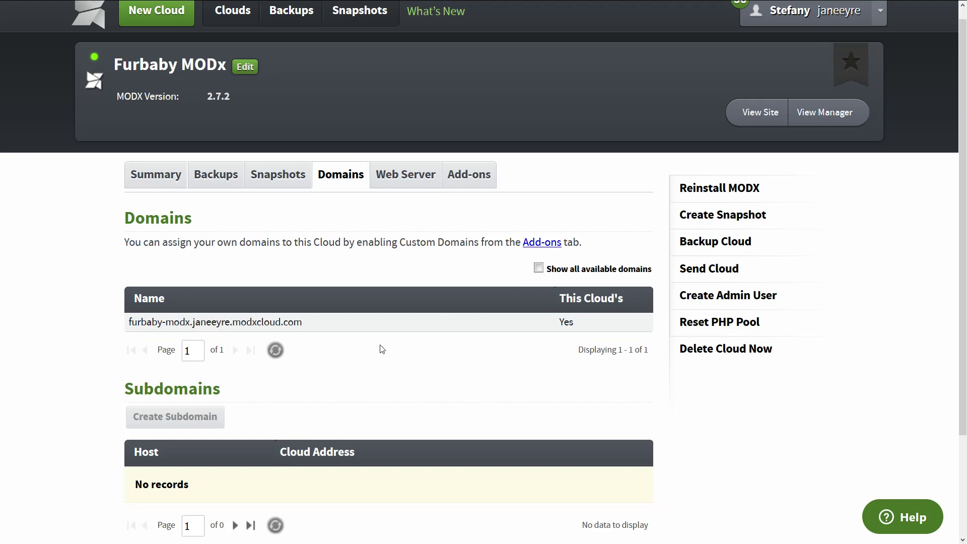
pyautogui.click(420, 186)
pyautogui.scroll(-3, 458, 320)
pyautogui.click(451, 328)
# Step: Review the nginx web rules and Robots.txt section, then view the cloud's Add-ons
pyautogui.scroll(3, 438, 333)
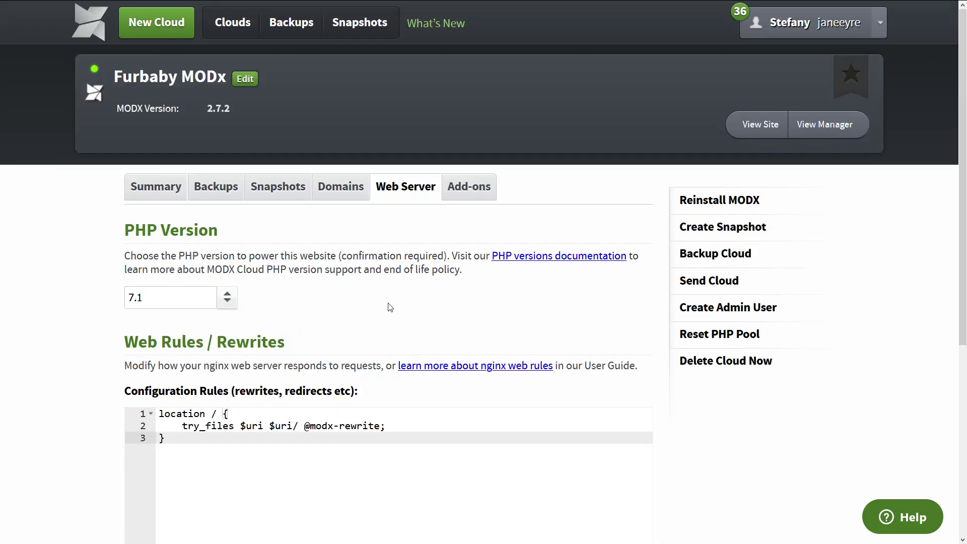
pyautogui.scroll(-3, 389, 307)
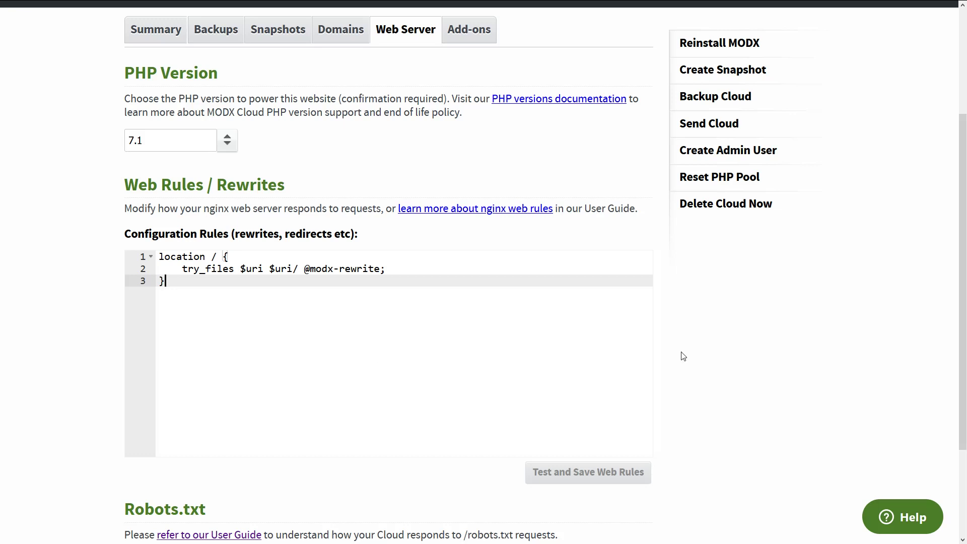
pyautogui.scroll(-3, 954, 379)
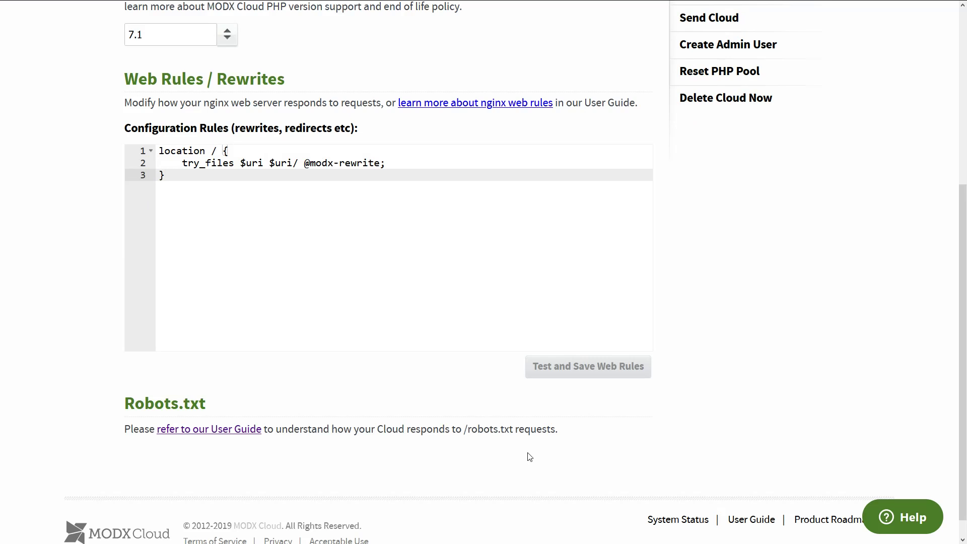
pyautogui.scroll(-1, 529, 455)
pyautogui.scroll(4, 615, 423)
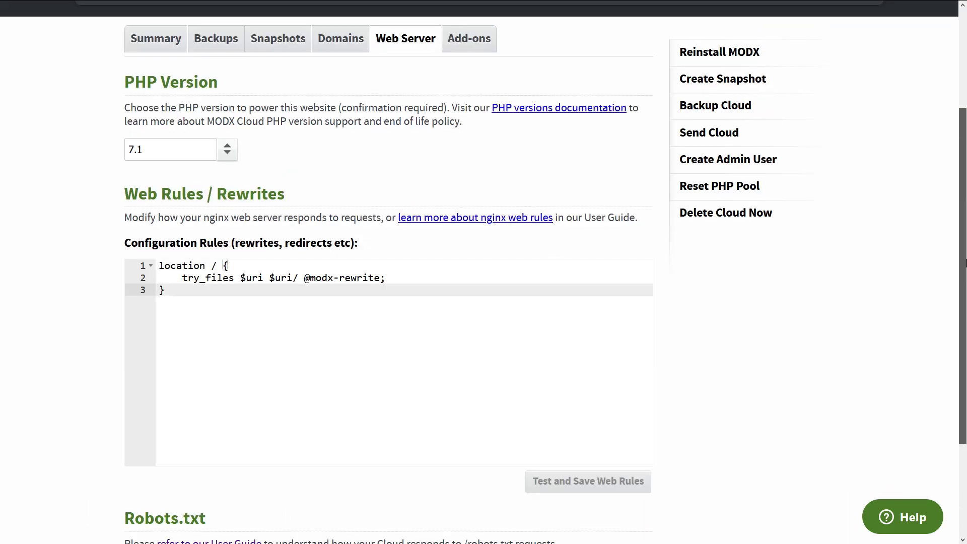
pyautogui.click(486, 123)
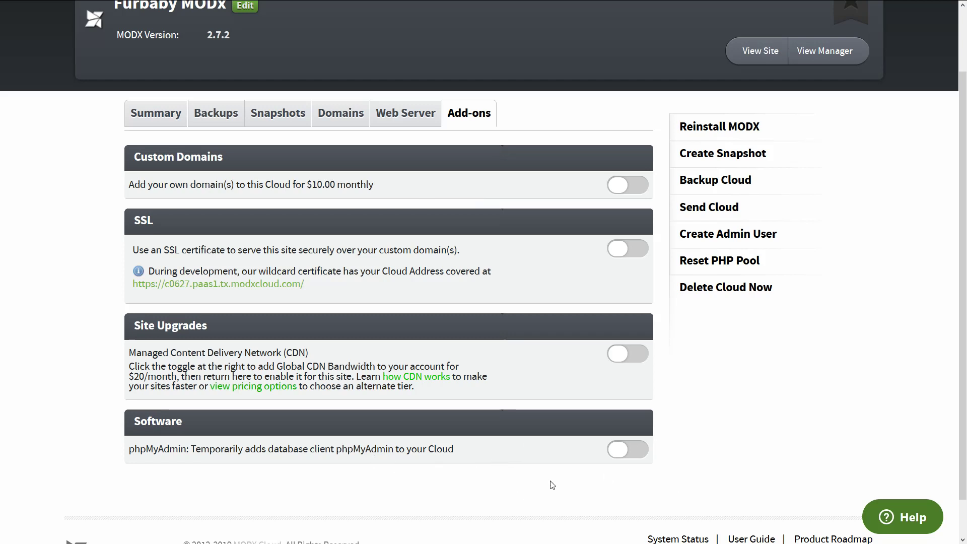
# Step: Install phpMyAdmin at the pma-cq85ta location and dismiss the success message
pyautogui.click(629, 451)
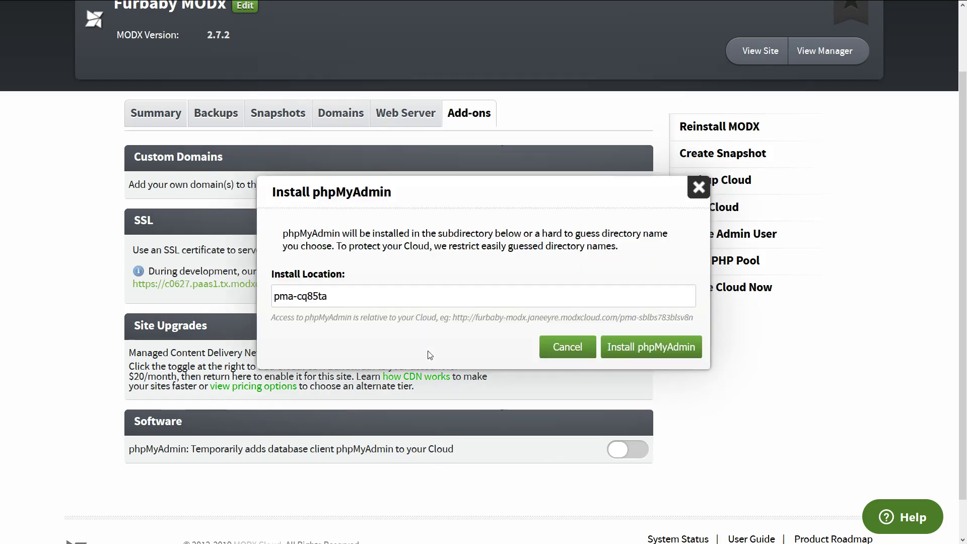
pyautogui.click(375, 294)
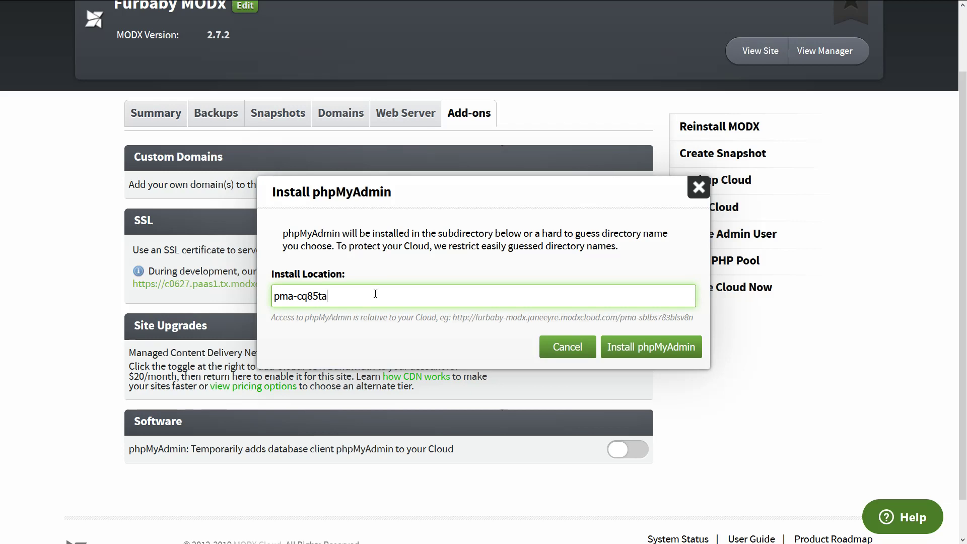
pyautogui.click(697, 352)
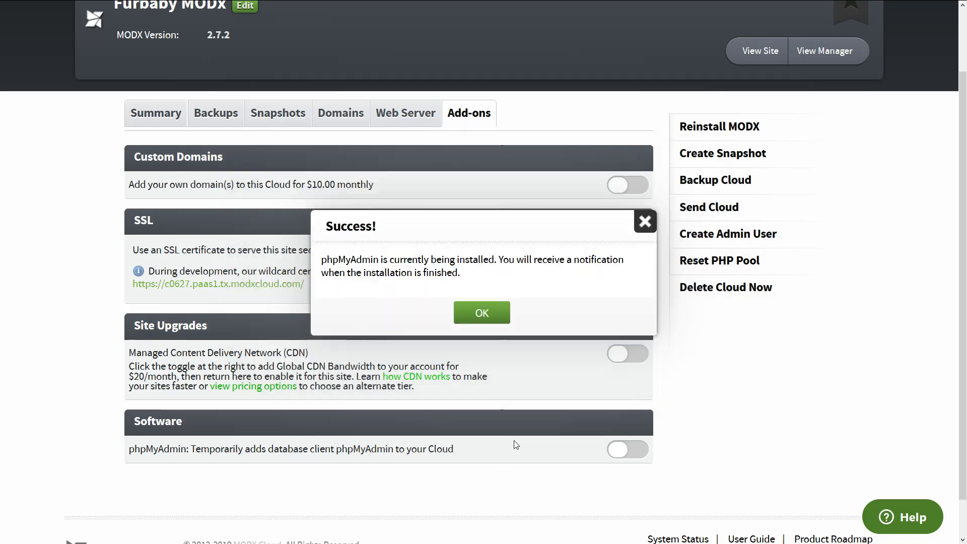
pyautogui.click(506, 321)
pyautogui.scroll(2, 530, 330)
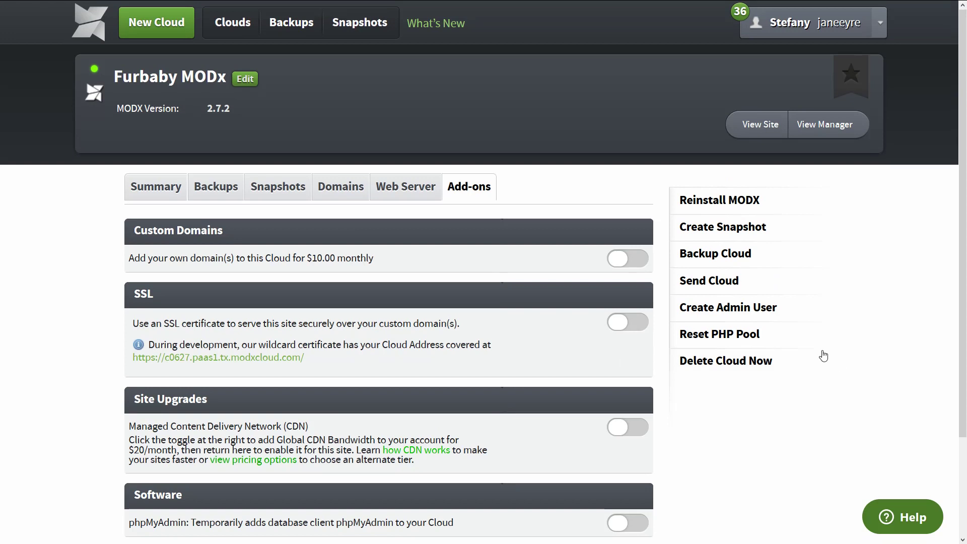
pyautogui.click(801, 342)
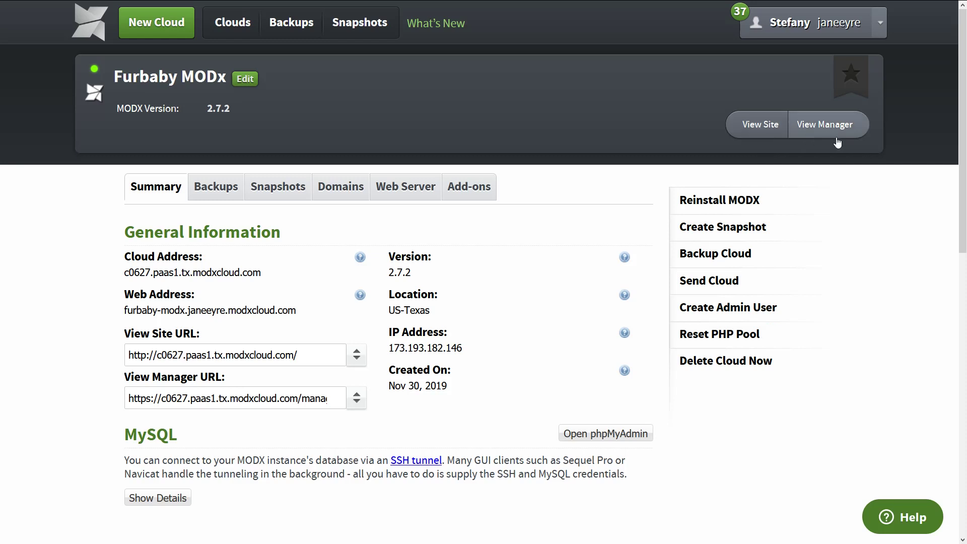
# Step: Open the Furbaby MODx manager to see the MODX Revolution 2.7.2-pl Congratulations page
pyautogui.click(805, 132)
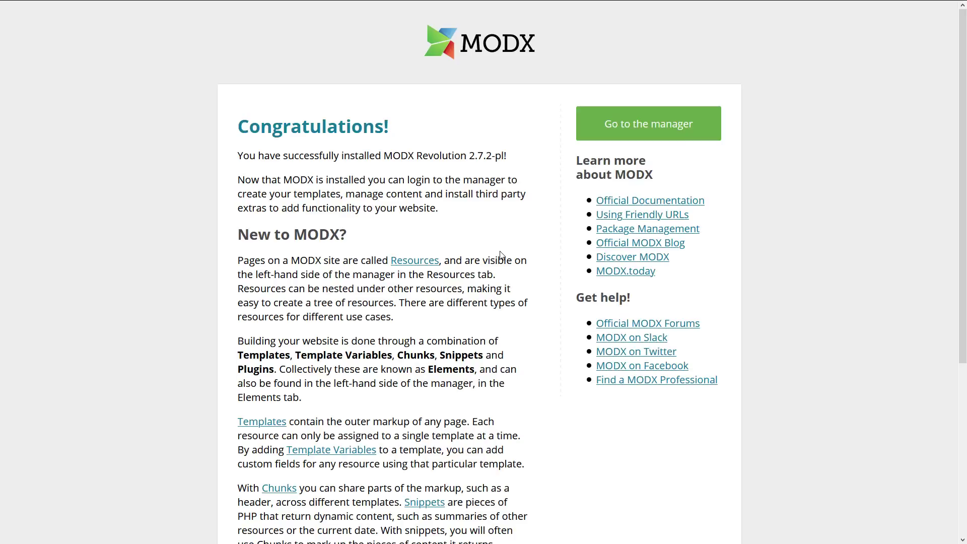